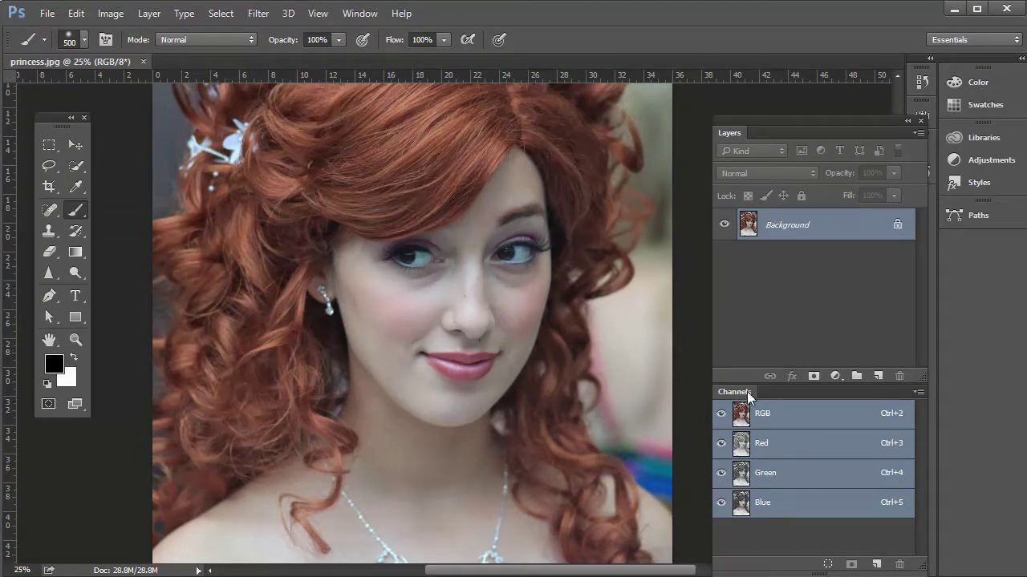
- Inspect the Blue, Green and Red channels one at a time, comparing them with the colour image
click(360, 14)
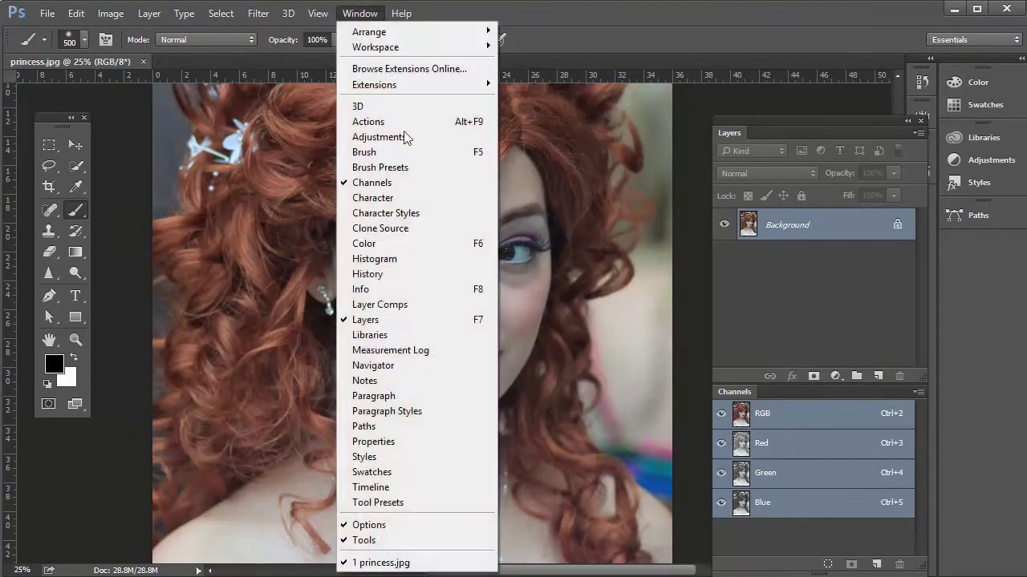
click(360, 14)
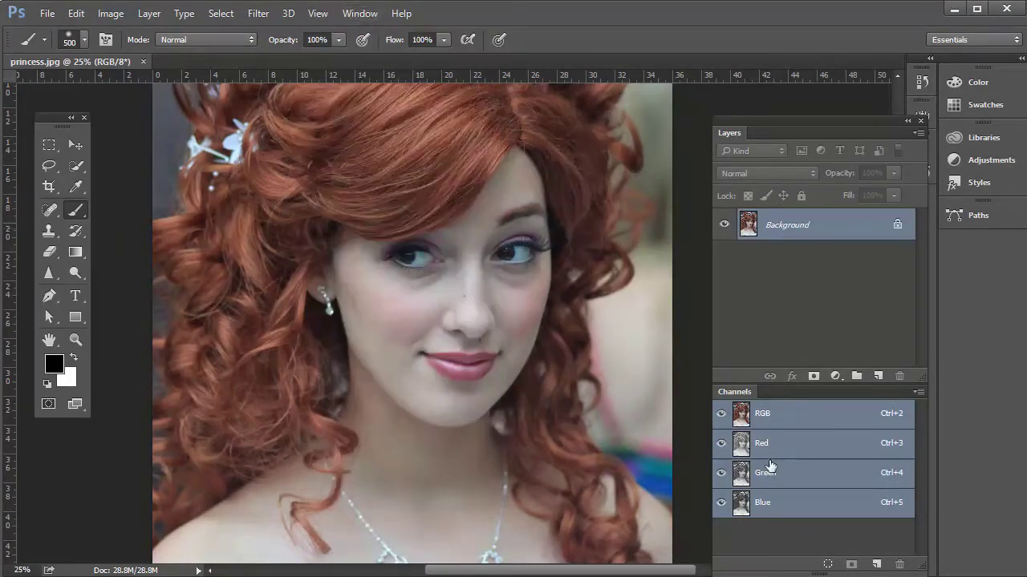
click(767, 507)
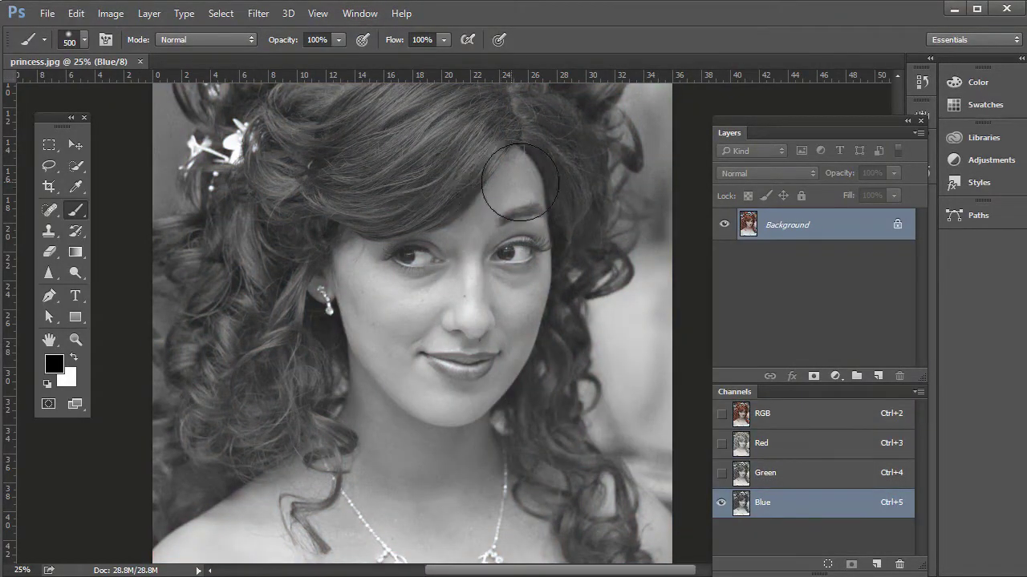
click(808, 481)
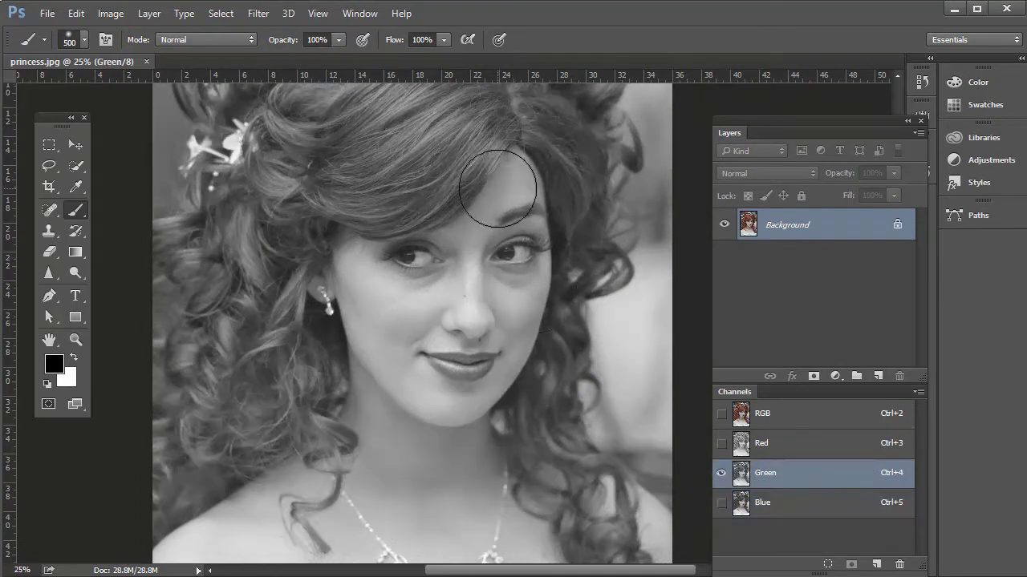
click(791, 444)
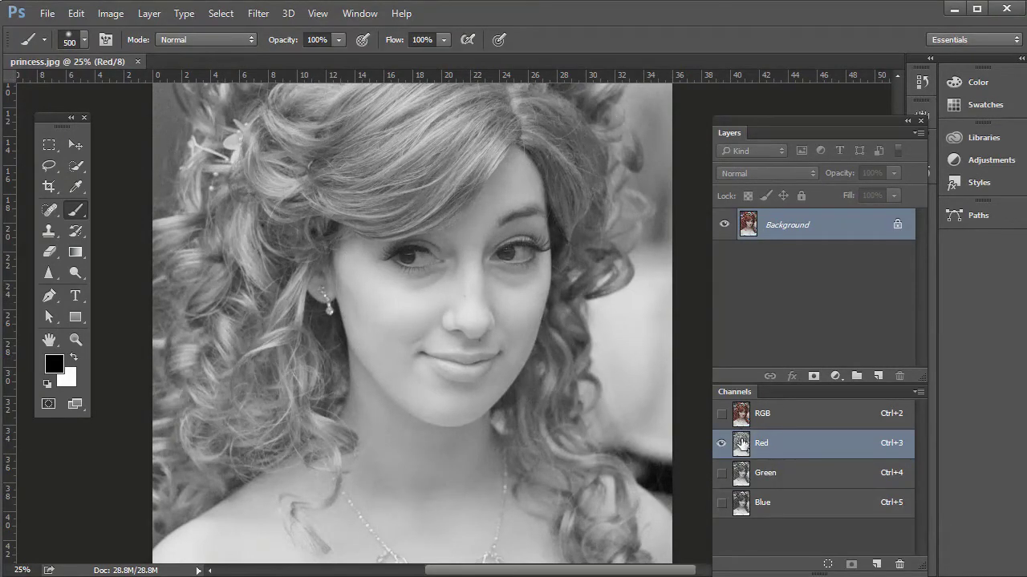
click(757, 417)
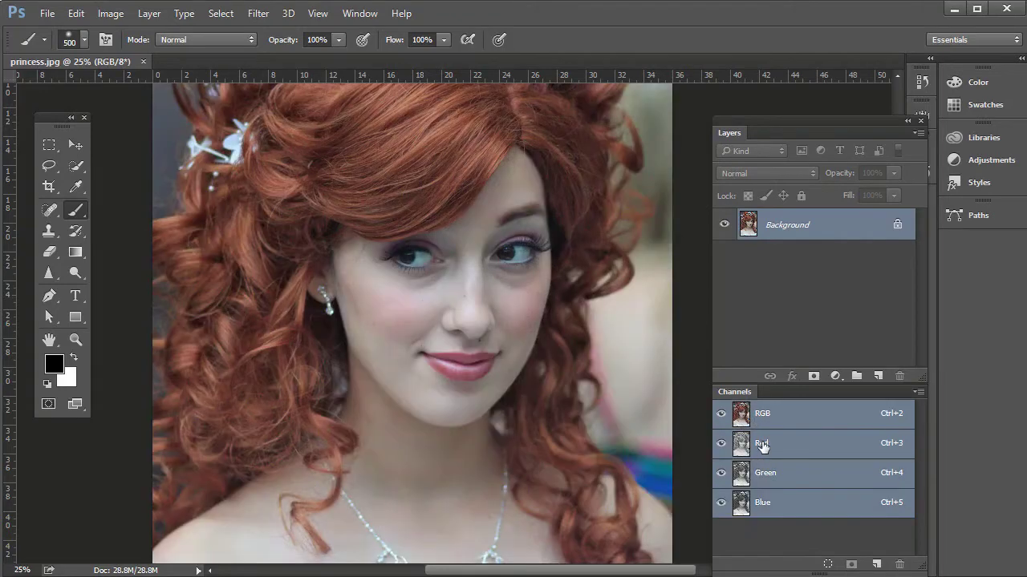
click(769, 445)
- Return to the RGB composite, duplicate the Background to Layer 1, and target its Red channel
click(778, 416)
key(ctrl+j)
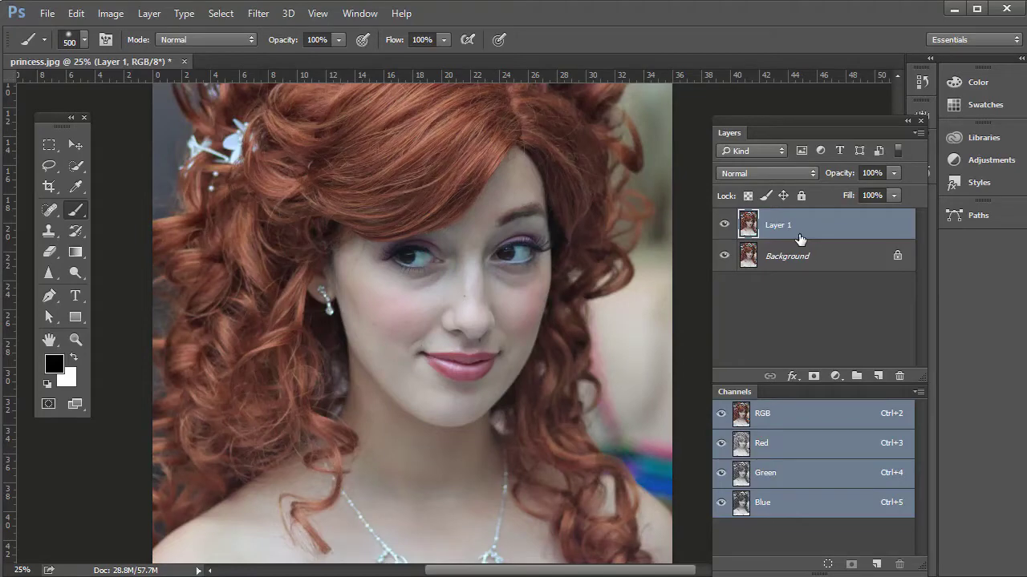
click(746, 446)
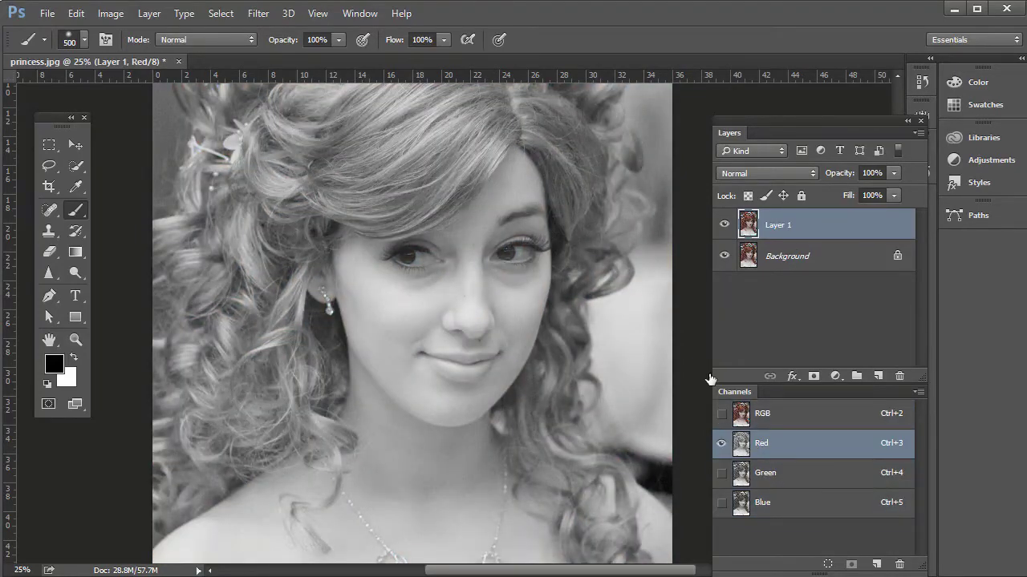
- Apply Unsharp Mask to Layer 1's Red channel: Amount 116%, Radius 1.0 pixel, Threshold 0
click(257, 15)
mouse_move(373, 280)
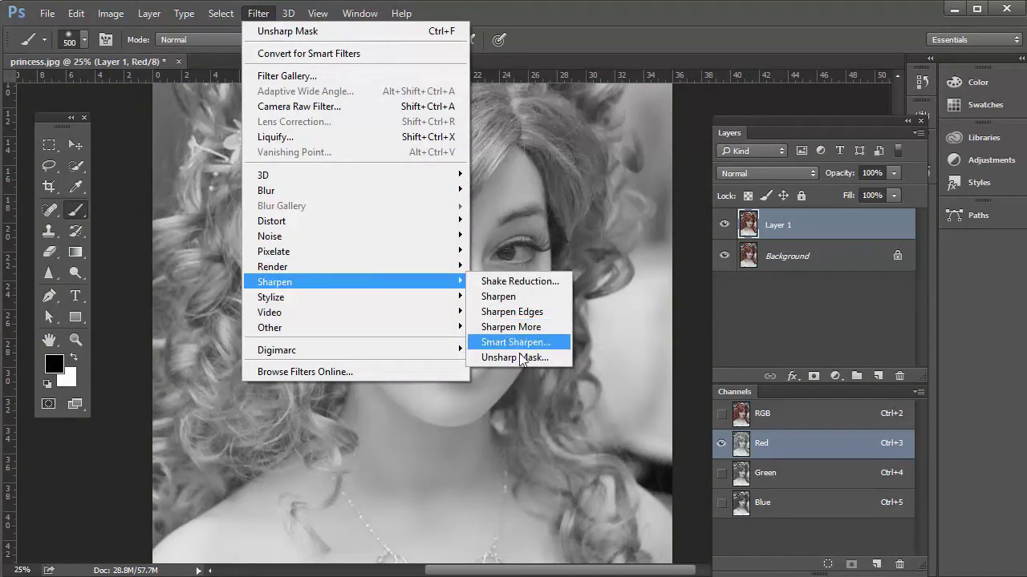
click(514, 358)
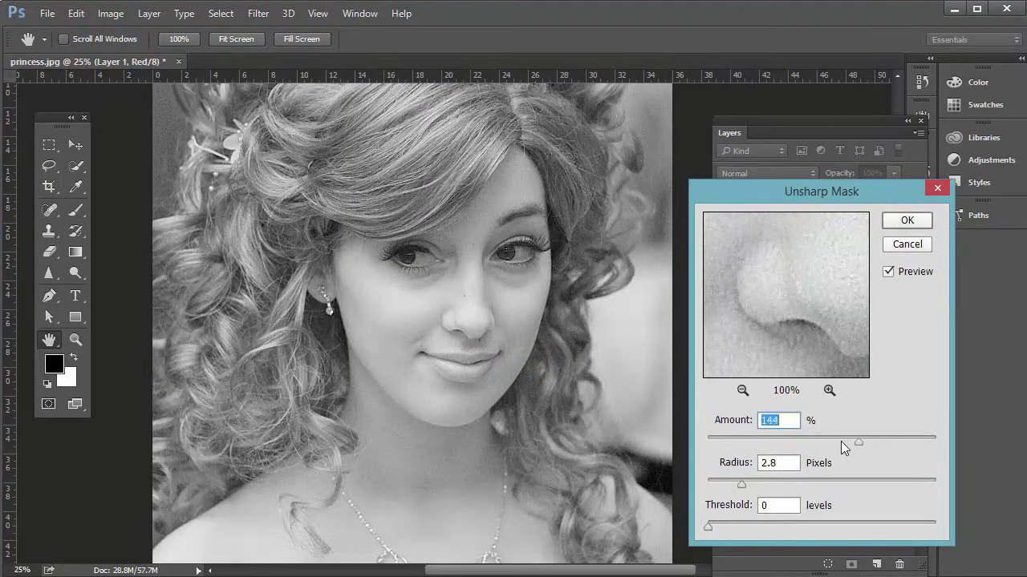
drag(838, 442, 822, 443)
drag(741, 484, 718, 485)
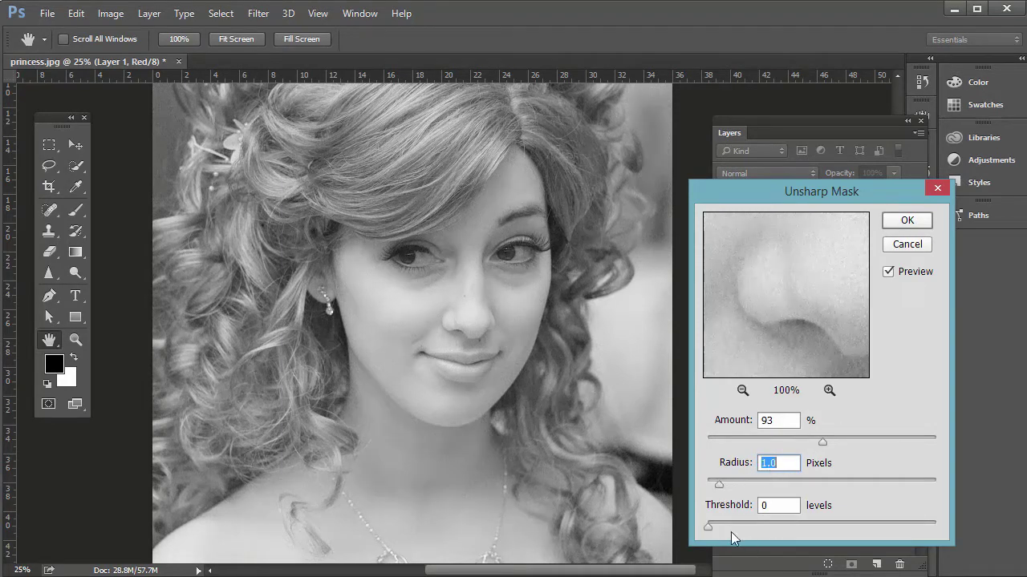
drag(822, 442, 796, 449)
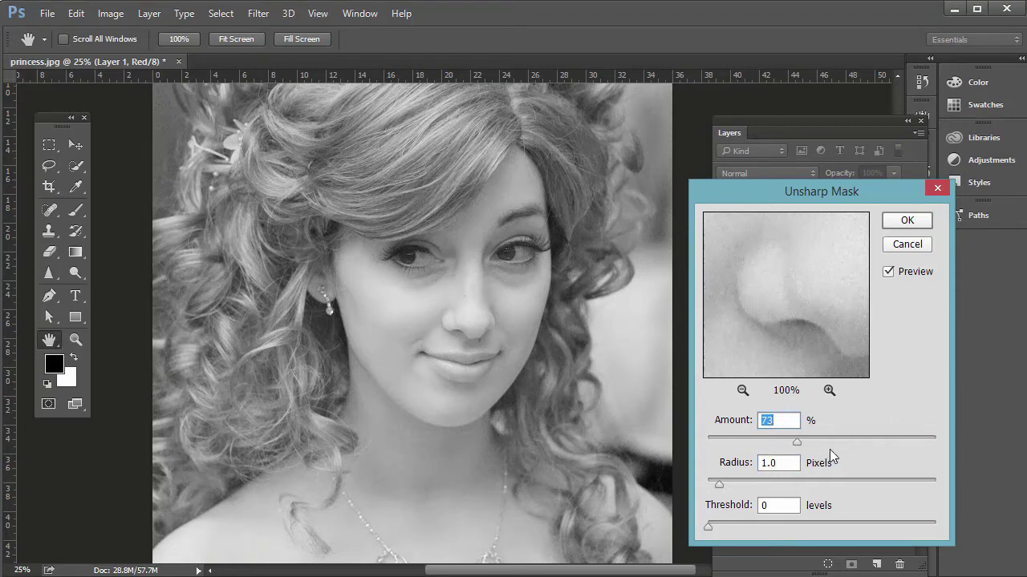
drag(828, 440, 840, 443)
click(894, 221)
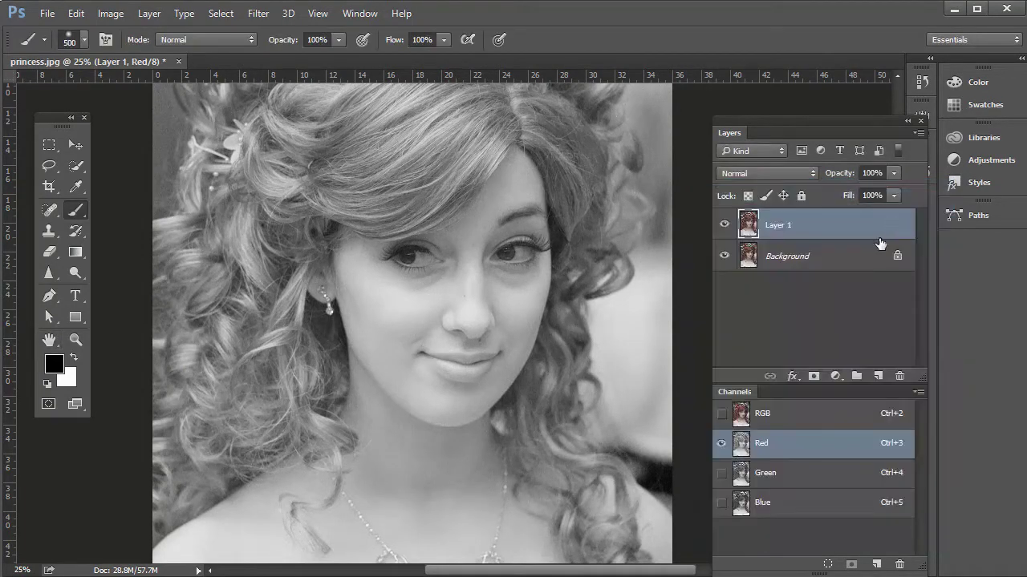
- Compare sharpened Layer 1 in RGB, then delete it and duplicate the Background again
click(762, 416)
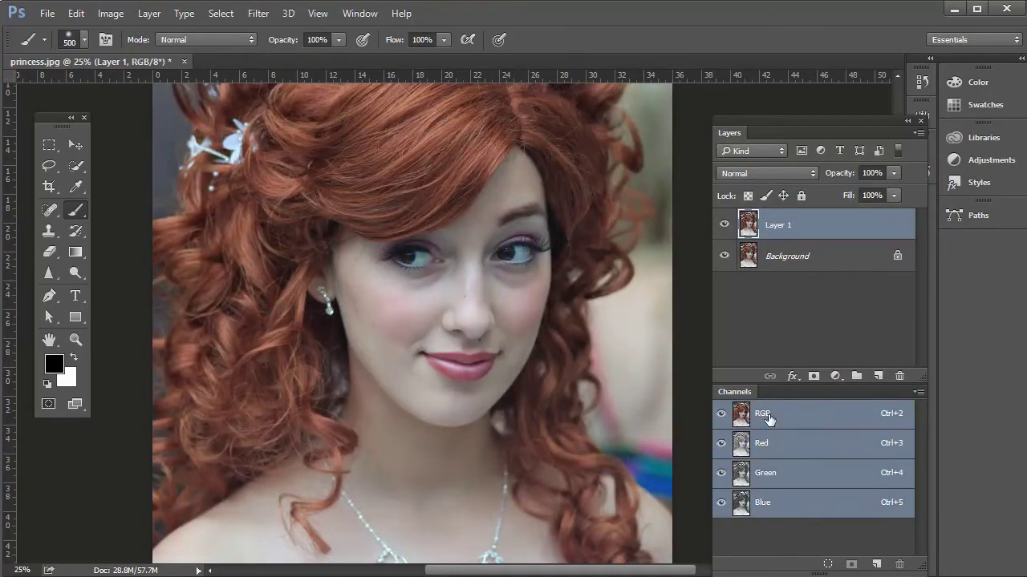
click(726, 226)
click(725, 227)
click(726, 226)
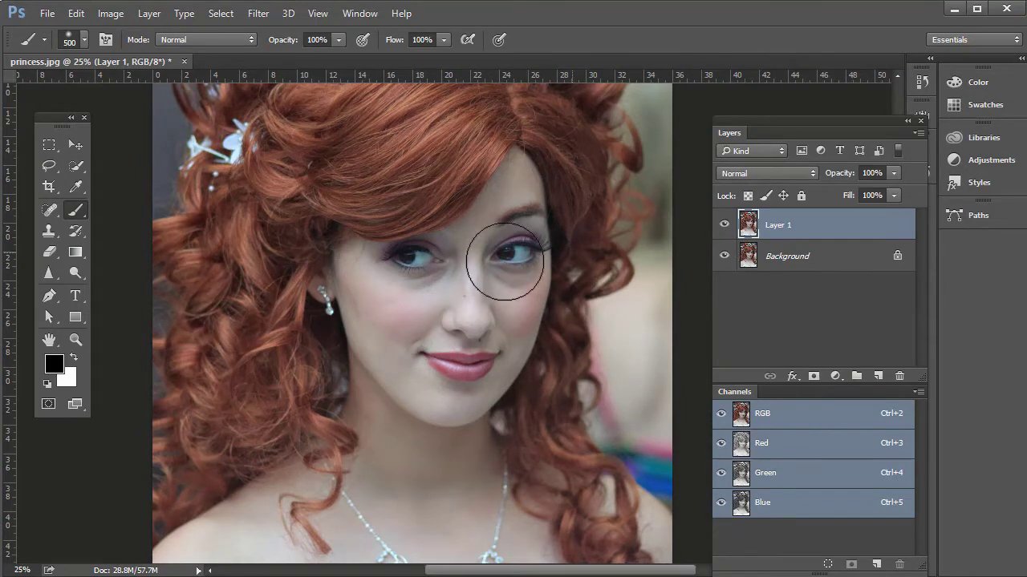
drag(747, 228, 899, 376)
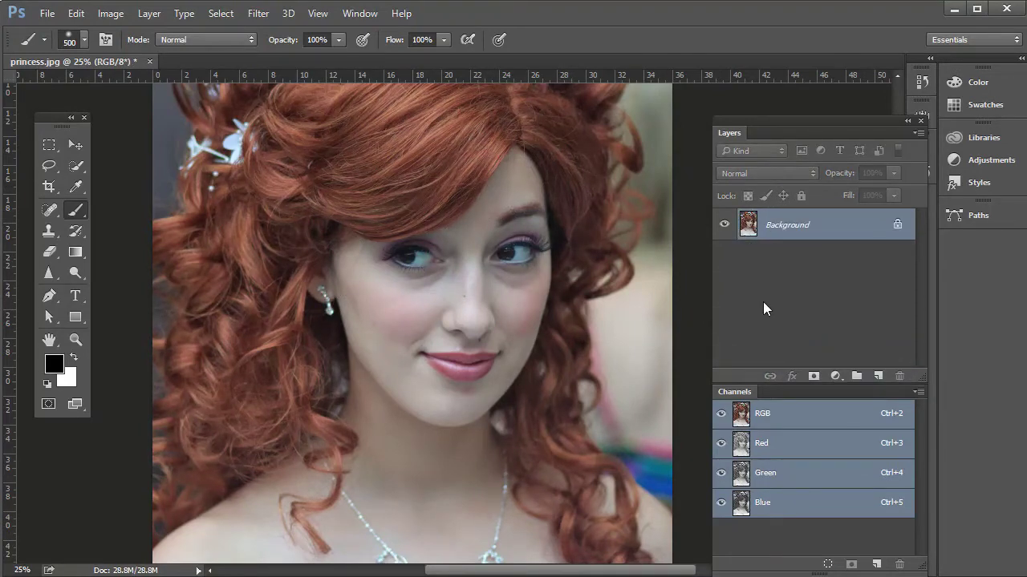
key(ctrl+j)
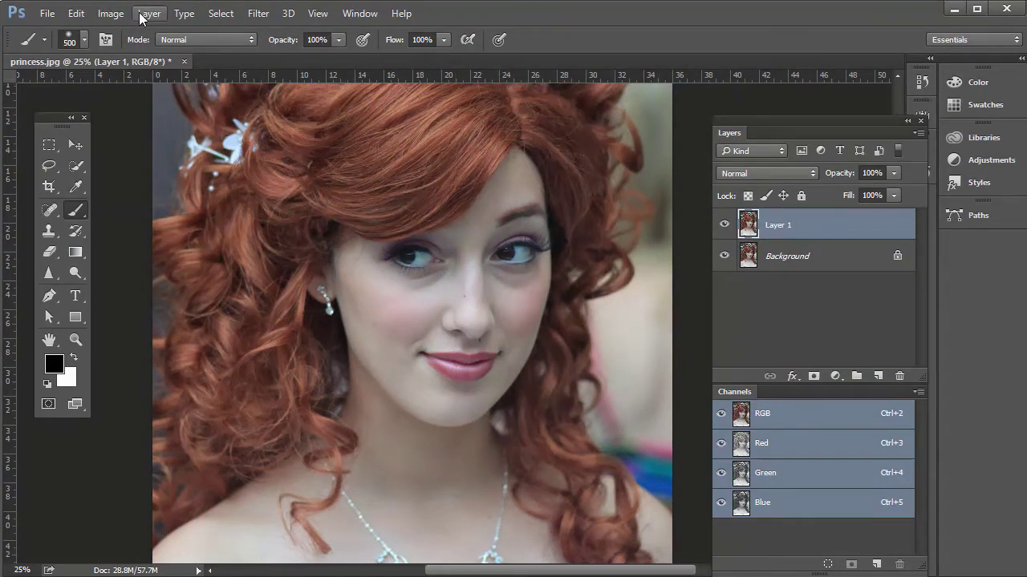
- Convert the image to Lab Color with Don't Flatten, and target the Lightness channel
click(111, 14)
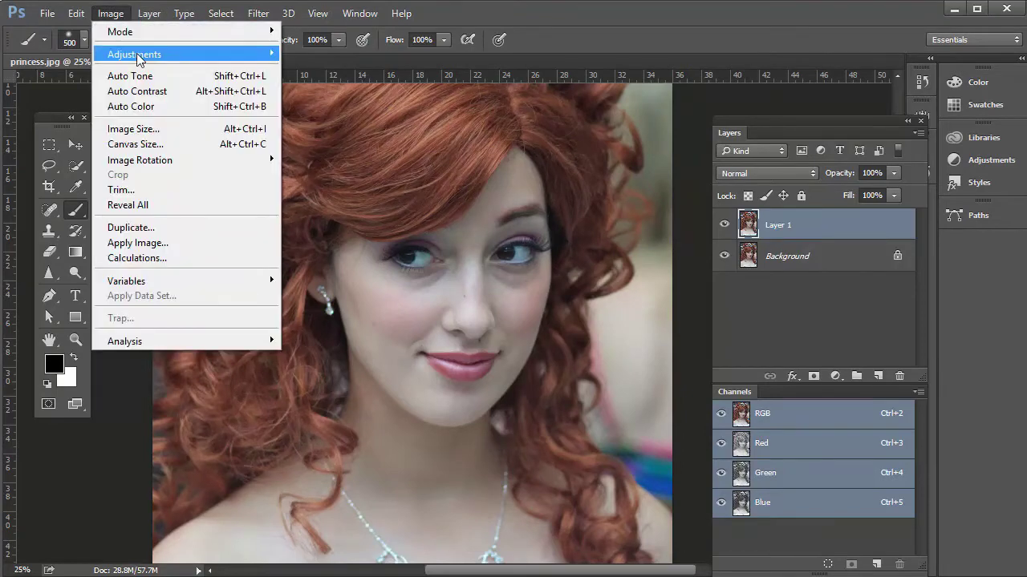
mouse_move(146, 40)
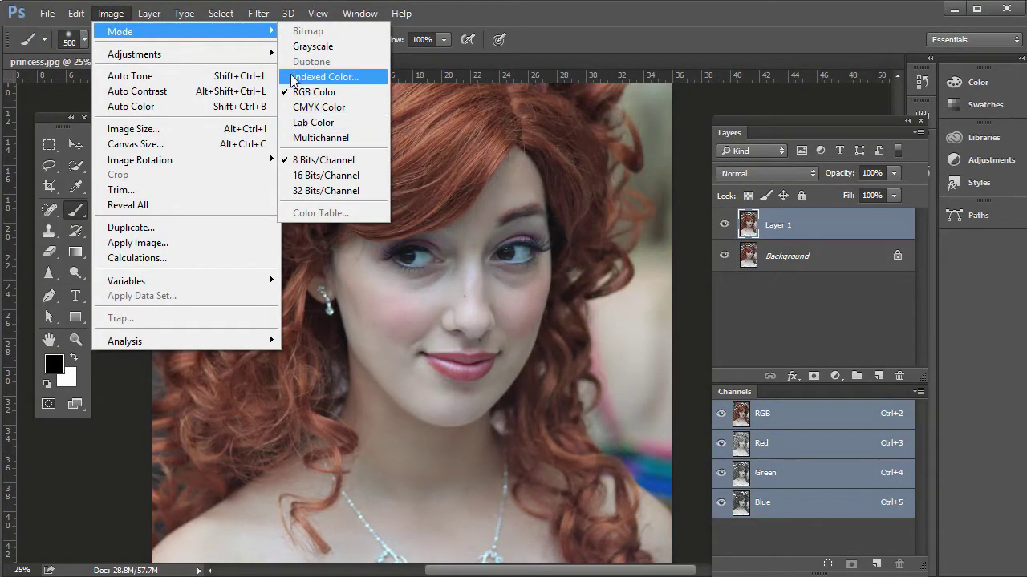
click(325, 125)
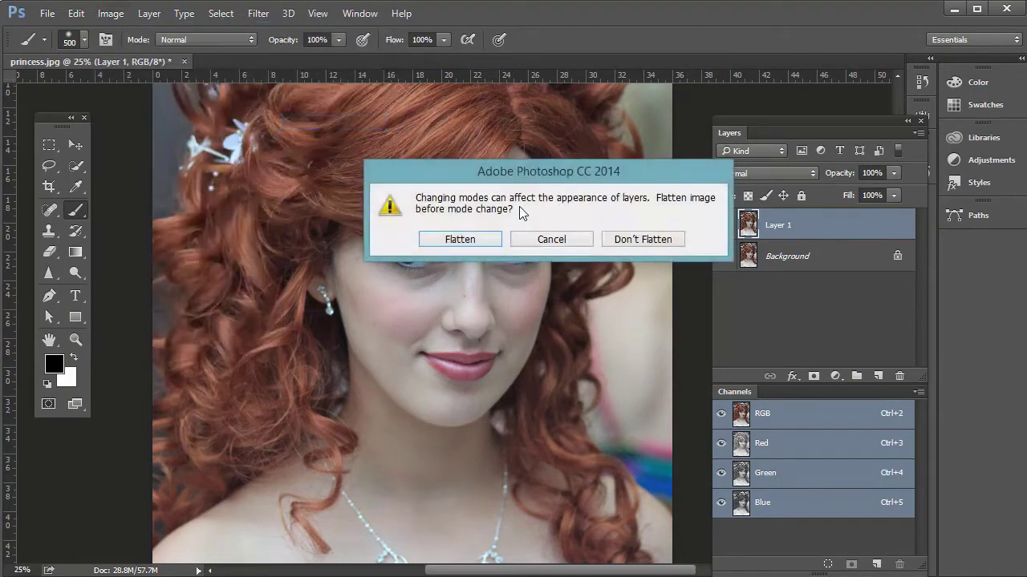
click(638, 241)
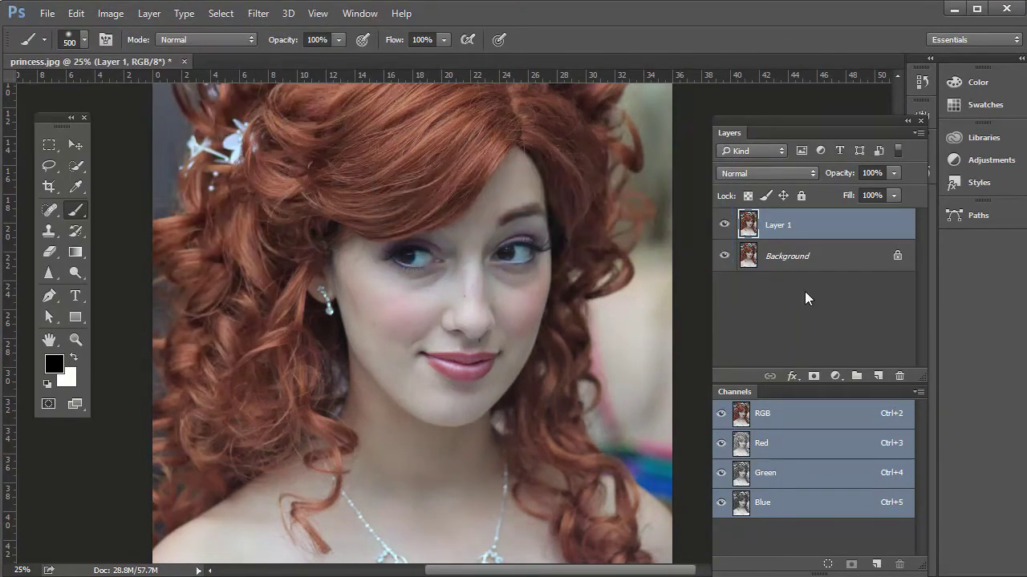
click(776, 456)
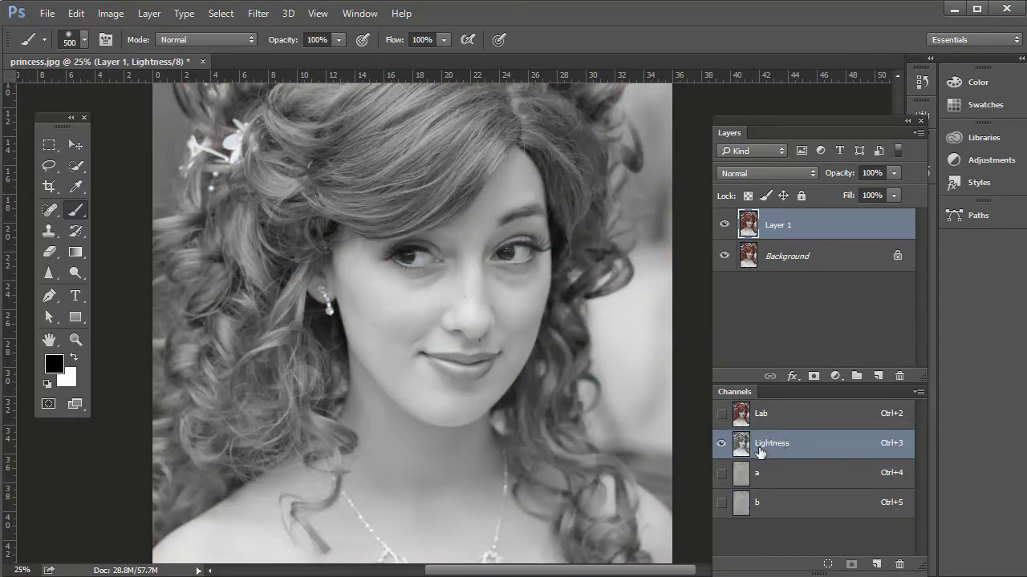
- View the a and b channels, then go back to the Lightness channel
click(768, 478)
click(766, 507)
click(771, 479)
click(774, 446)
- Apply Unsharp Mask to the Lightness channel at Amount 200% and Radius 2.0 pixels
click(221, 14)
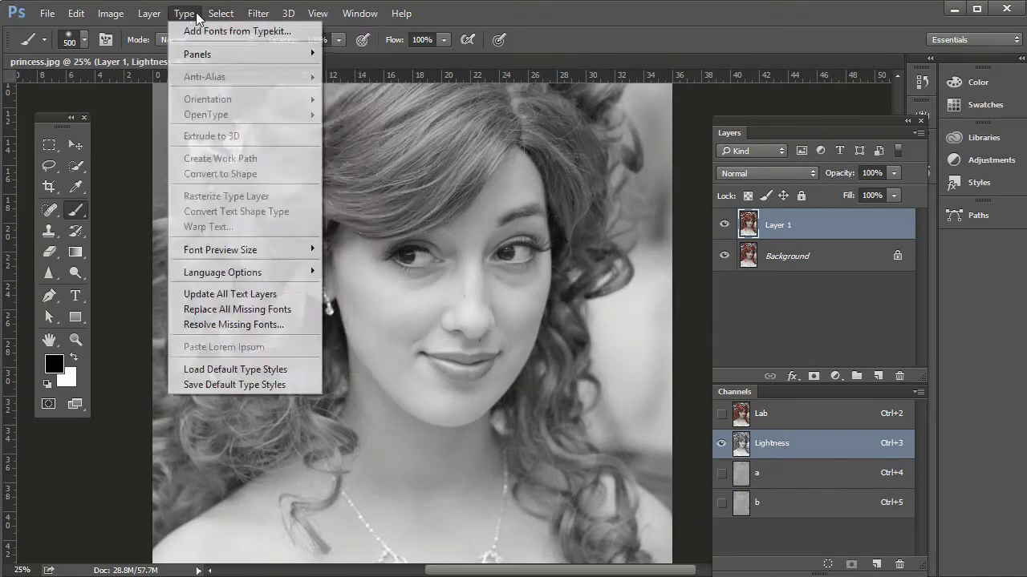
mouse_move(258, 13)
mouse_move(334, 282)
click(485, 361)
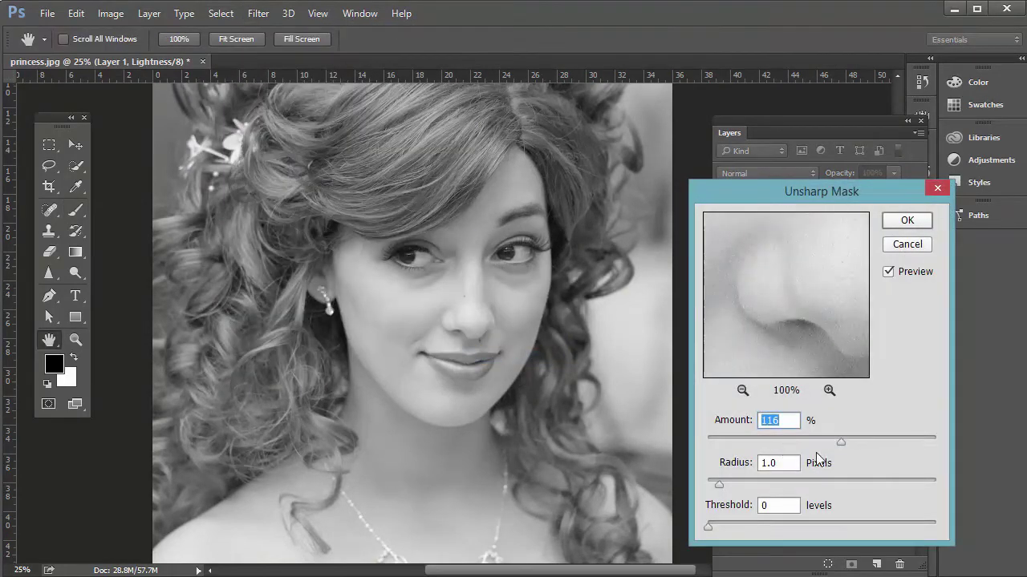
drag(879, 437, 893, 441)
mouse_move(731, 484)
mouse_down()
mouse_move(742, 485)
mouse_move(731, 487)
mouse_up()
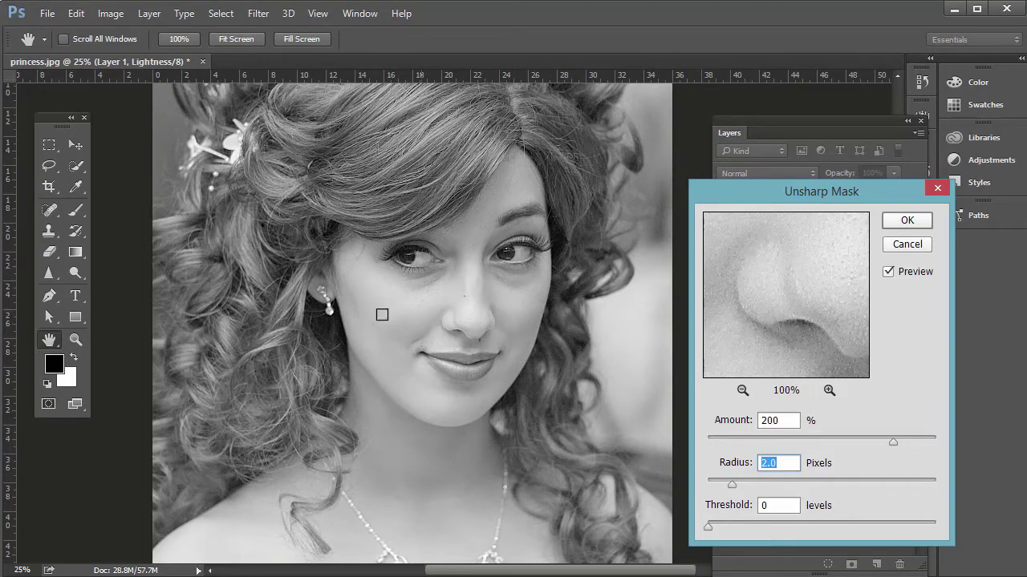
click(905, 221)
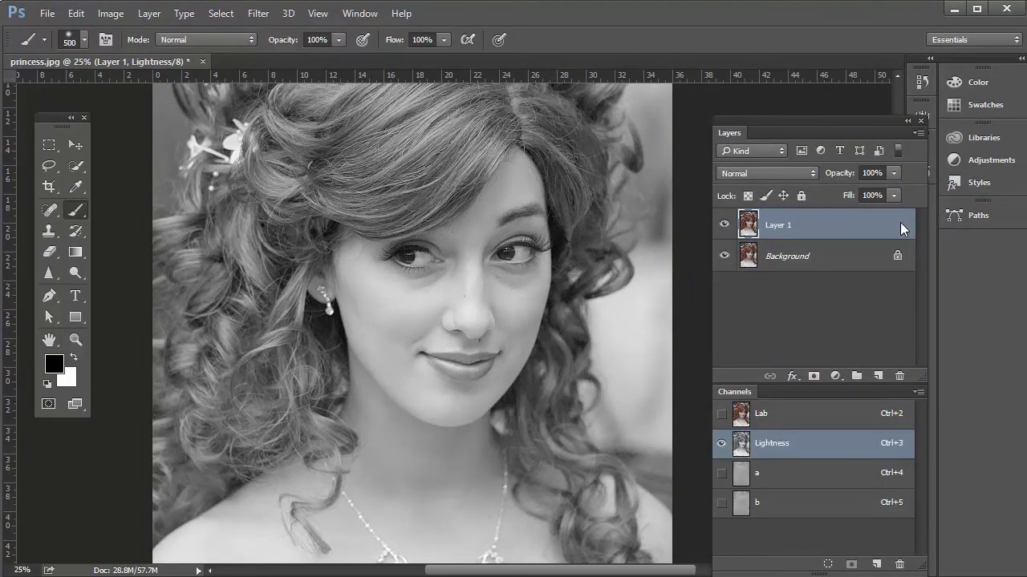
- Show the Lab composite and toggle Layer 1 to compare the face with and without sharpening
click(721, 414)
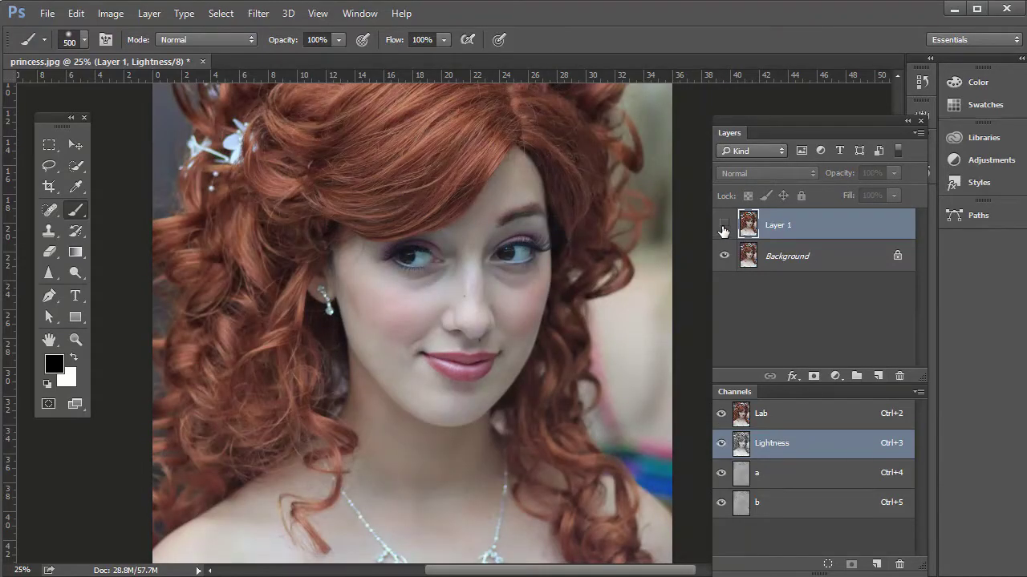
click(723, 227)
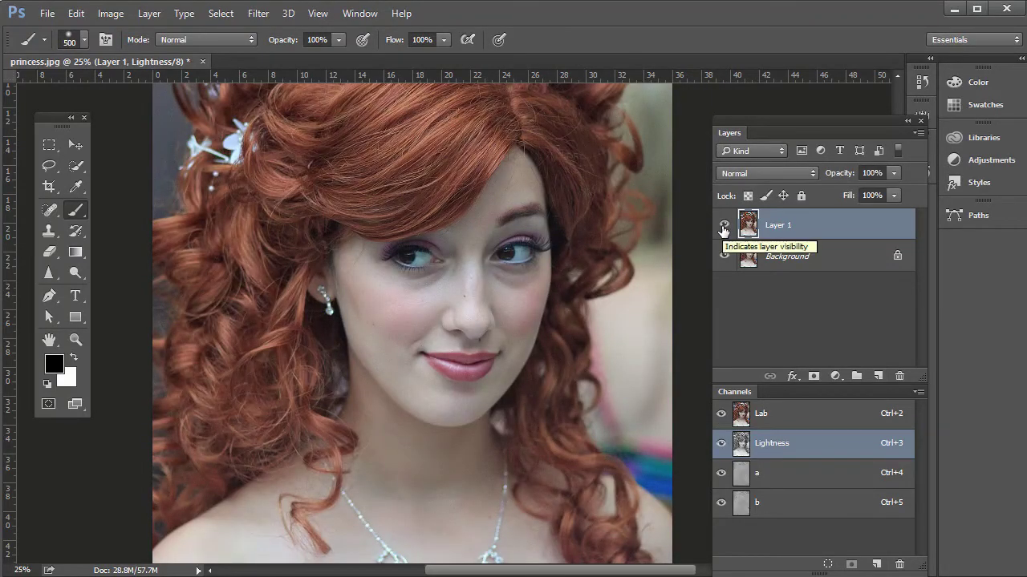
click(721, 229)
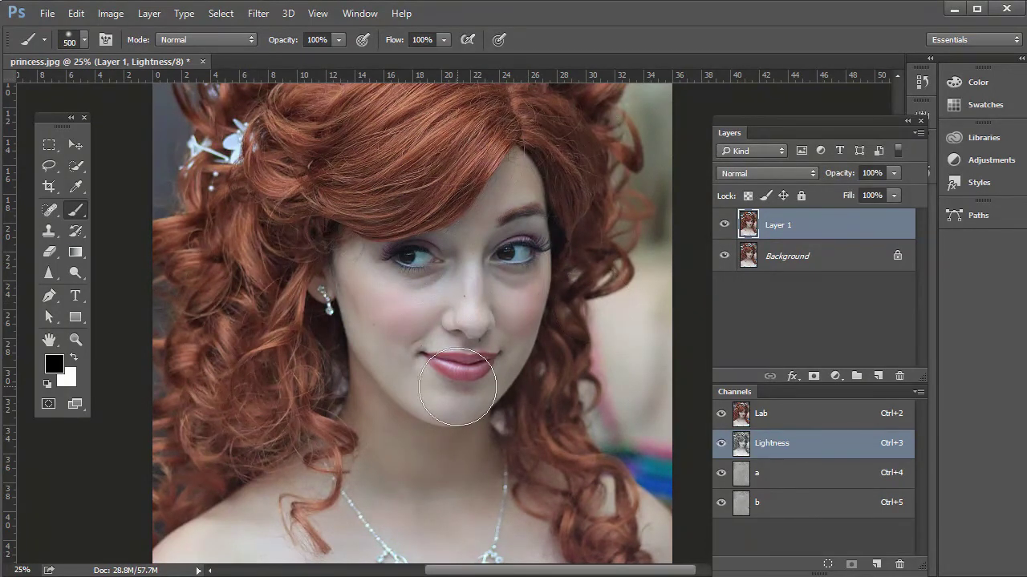
- Cycle through the a, b and Lightness channels, reselect Lab, and add a black hide-all mask
click(747, 482)
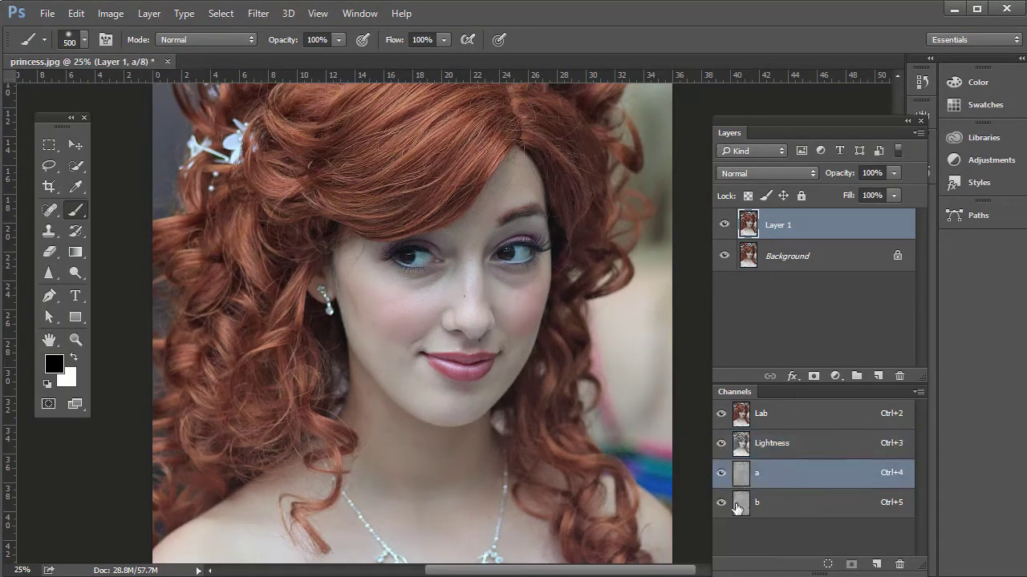
click(737, 507)
click(744, 446)
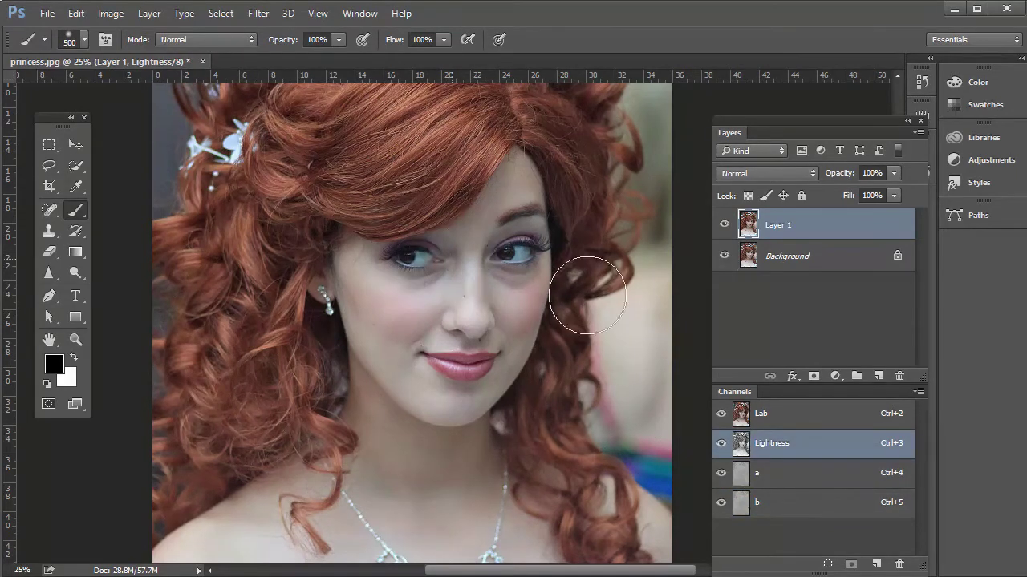
click(739, 416)
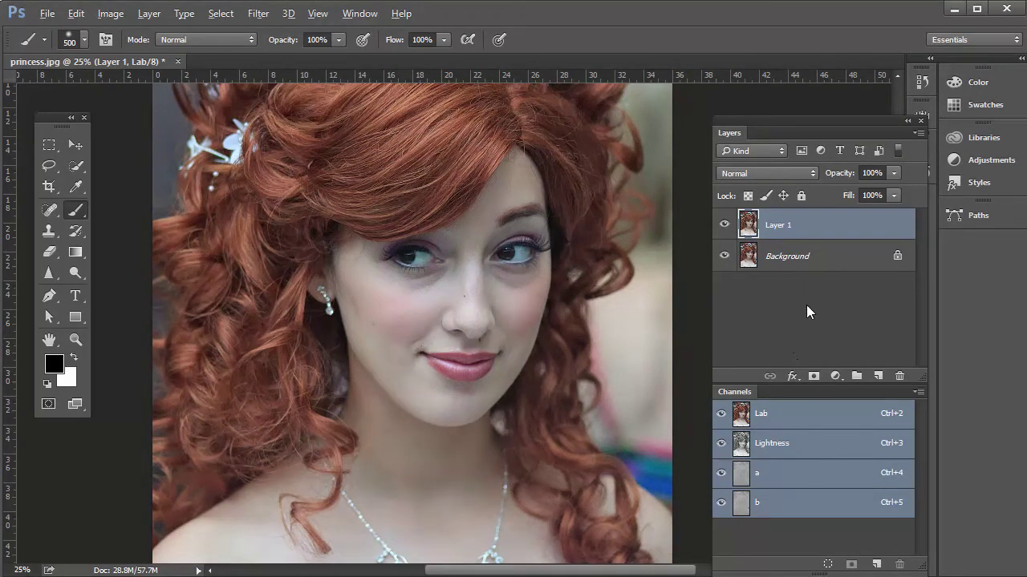
alt+click(814, 378)
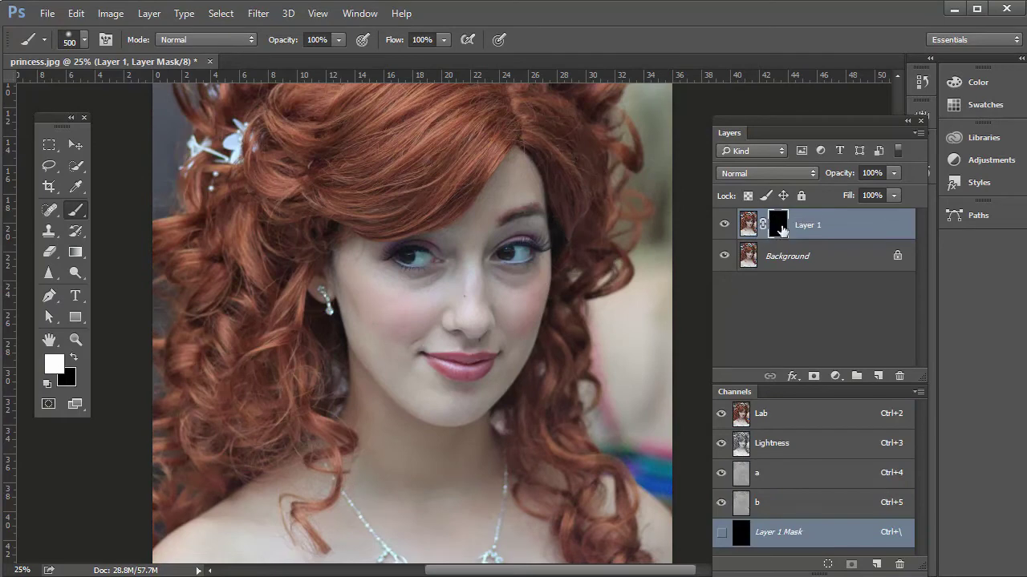
- Choose the standard Brush tool with a soft 500 px tip
right_click(81, 216)
click(120, 211)
click(85, 40)
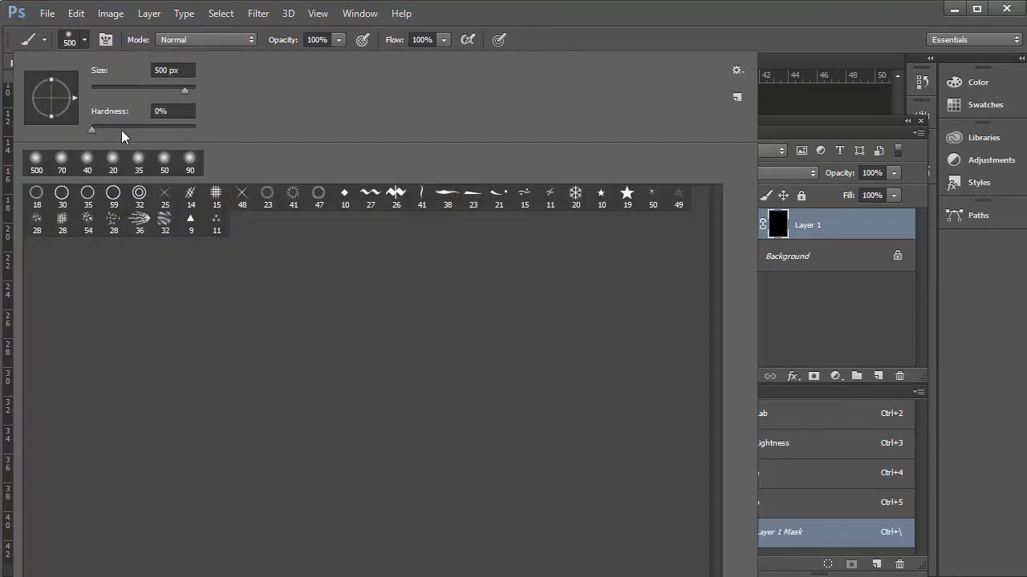
click(87, 40)
- Paint white on the mask over the eyes, mouth and chin, and hair, then view the mask alone
mouse_move(454, 248)
mouse_down()
mouse_move(417, 265)
mouse_move(522, 248)
mouse_up()
mouse_move(463, 337)
mouse_down()
mouse_move(427, 345)
mouse_move(491, 354)
mouse_move(465, 361)
mouse_up()
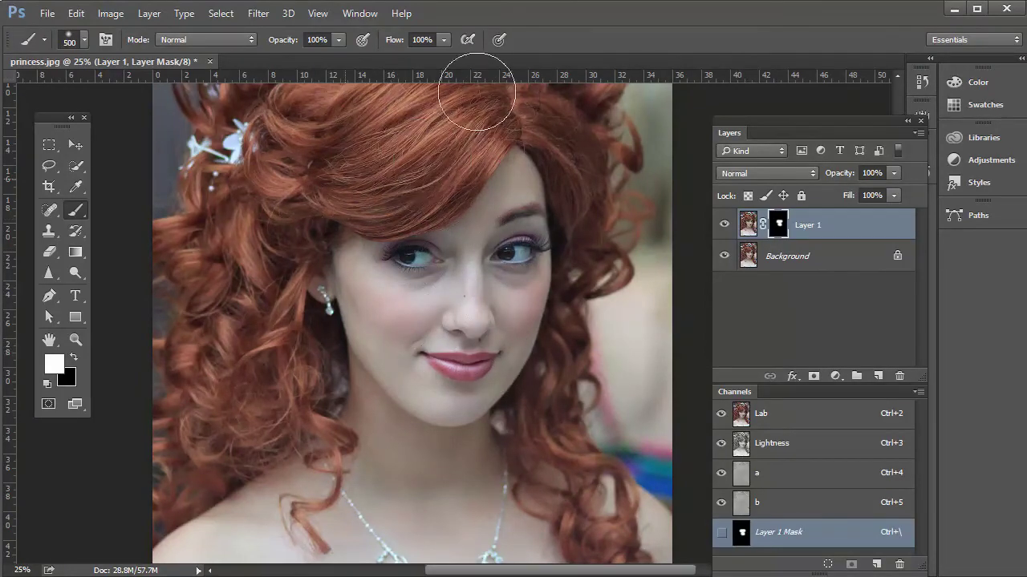
mouse_move(286, 428)
mouse_down()
mouse_move(328, 489)
mouse_move(461, 324)
mouse_move(452, 368)
mouse_move(607, 525)
mouse_move(545, 404)
mouse_move(620, 524)
mouse_move(477, 391)
mouse_move(441, 393)
mouse_move(331, 308)
mouse_move(401, 353)
mouse_move(511, 381)
mouse_move(533, 364)
mouse_move(556, 259)
mouse_up()
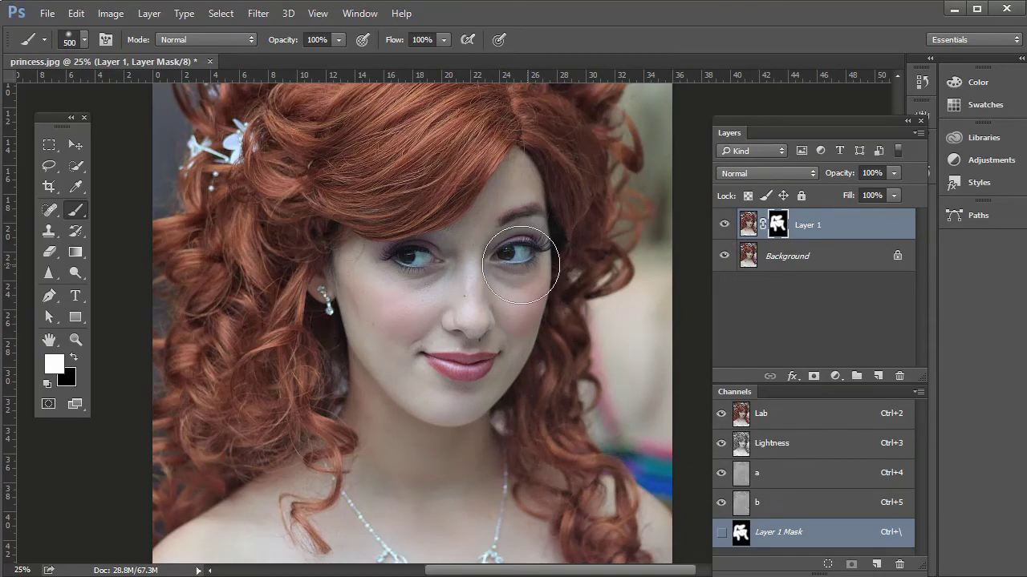
alt+click(777, 231)
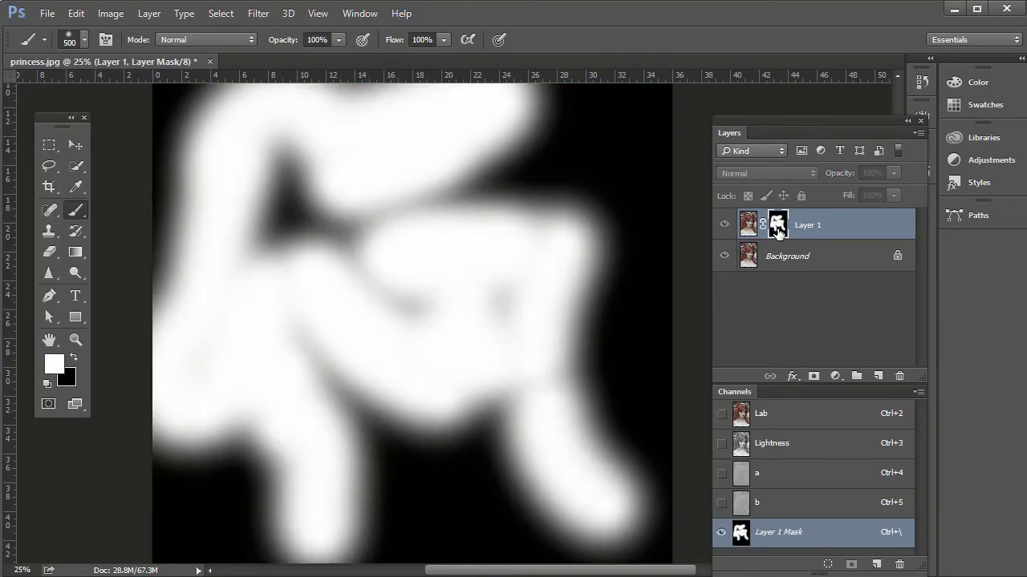
- Return to the colour view, toggle Layer 1 off and on, and paint white down the left hair
alt+click(776, 230)
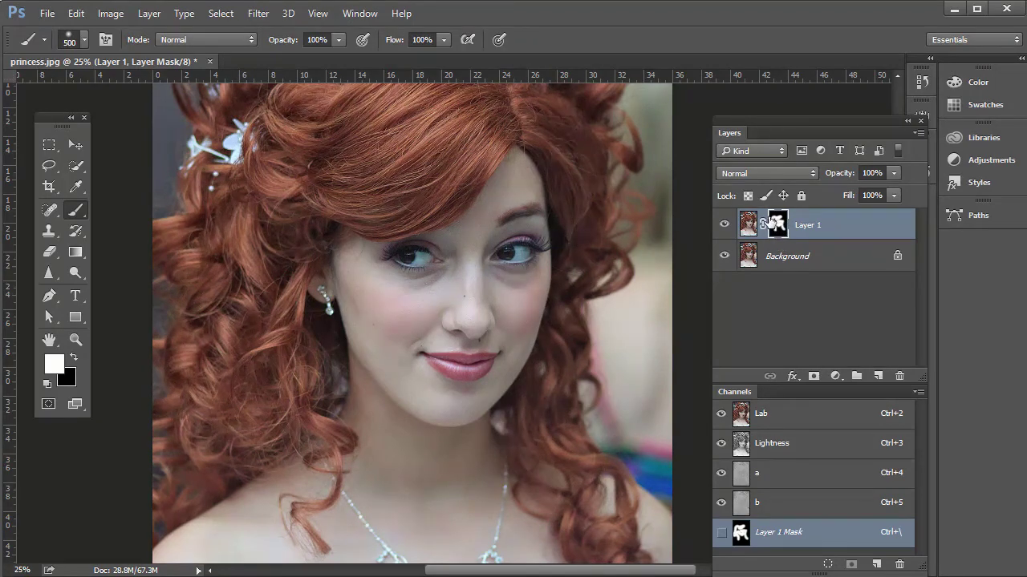
click(724, 227)
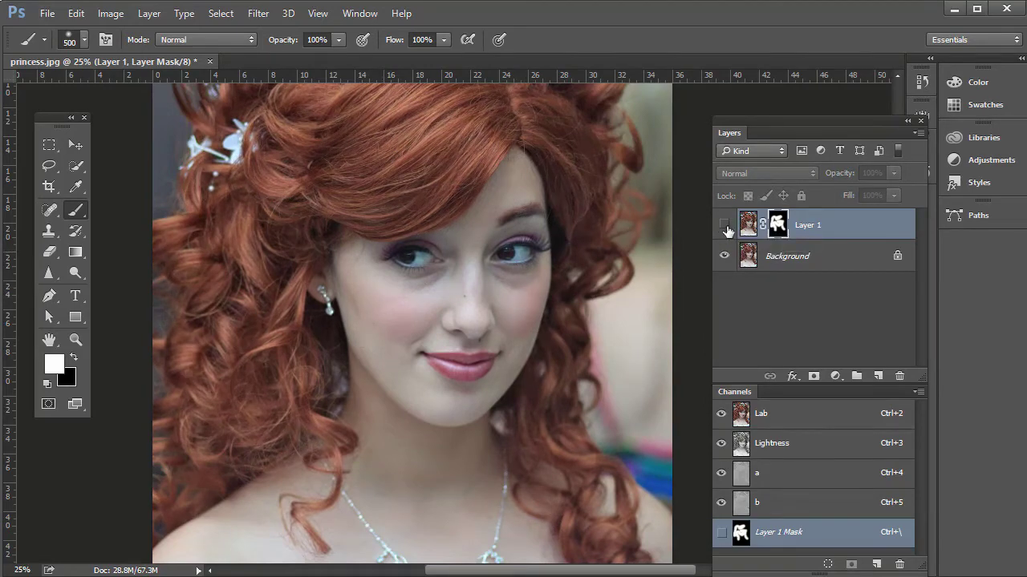
click(725, 228)
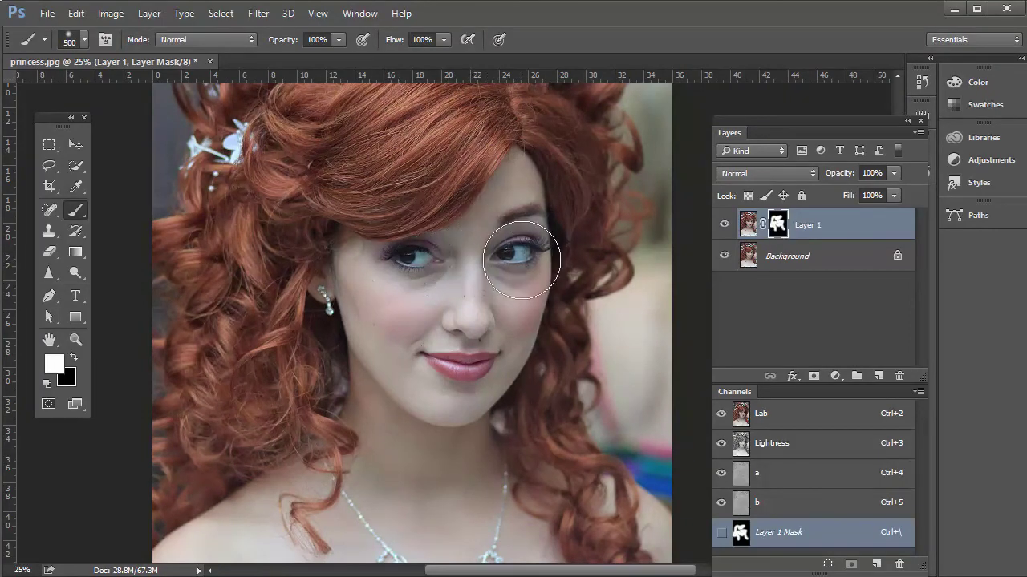
mouse_move(229, 211)
mouse_down()
mouse_move(264, 252)
mouse_move(271, 355)
mouse_up()
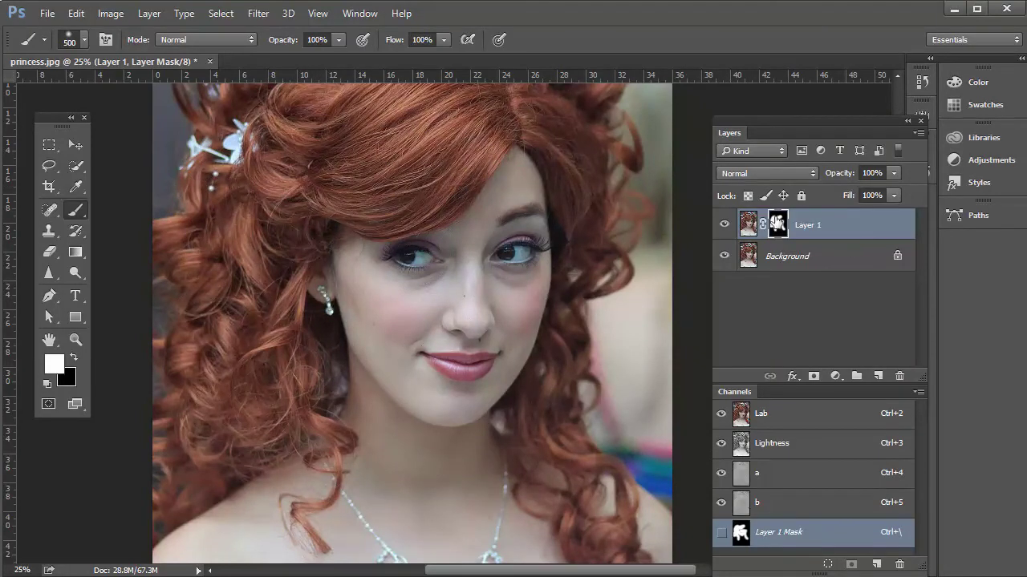